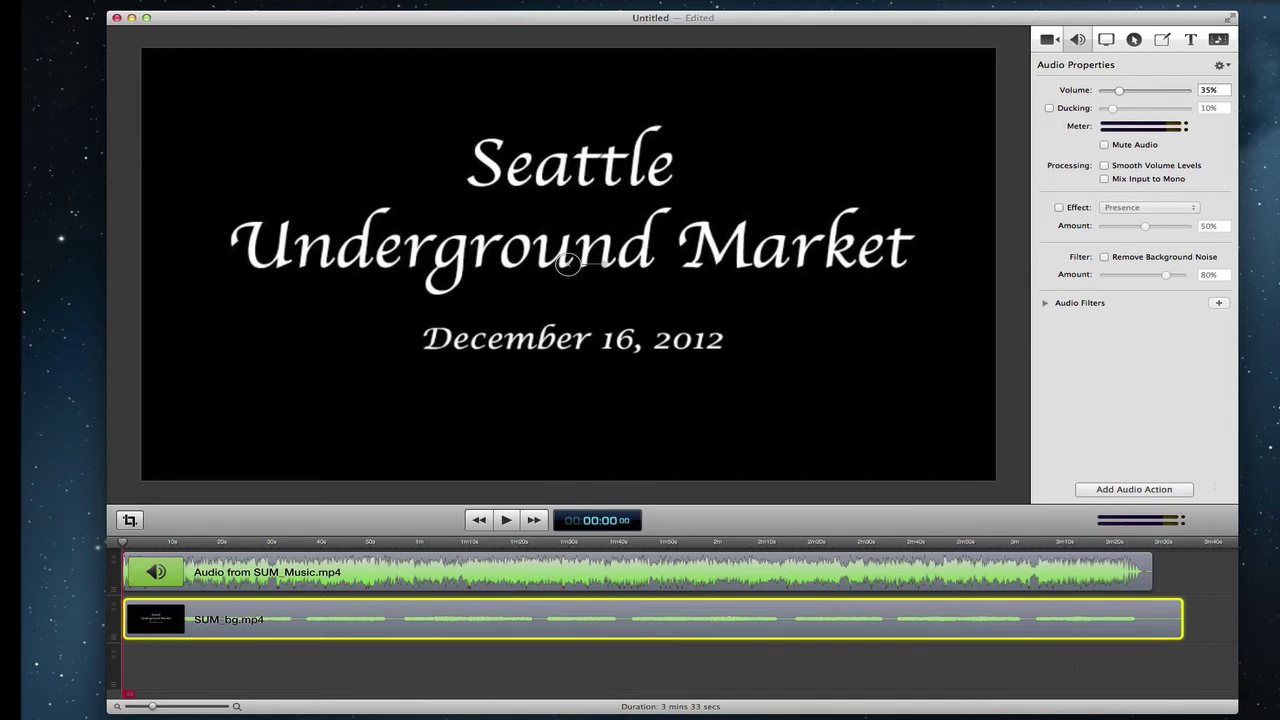
# Add PC150084.MOV to a new track below SUM_bg.mp4, aligned with the start of the timeline
pyautogui.moveTo(1275, 357); pyautogui.dragTo(272, 658)
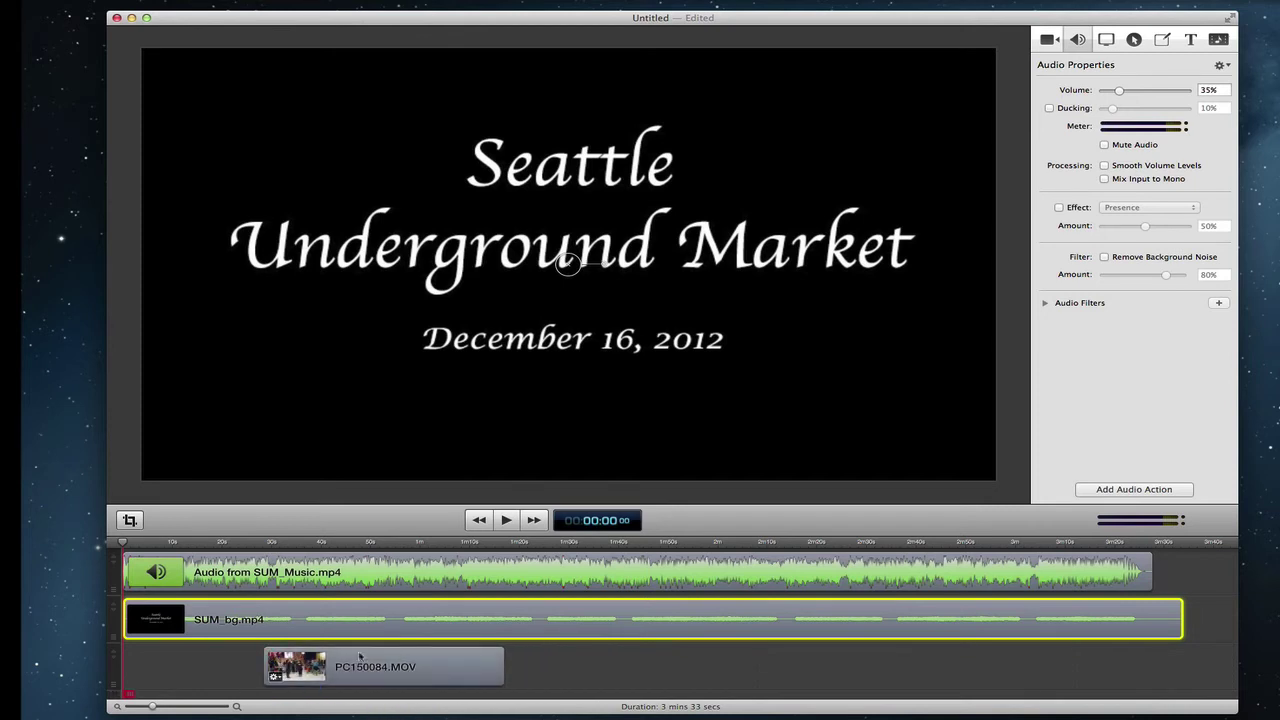
pyautogui.moveTo(425, 665); pyautogui.dragTo(283, 665)
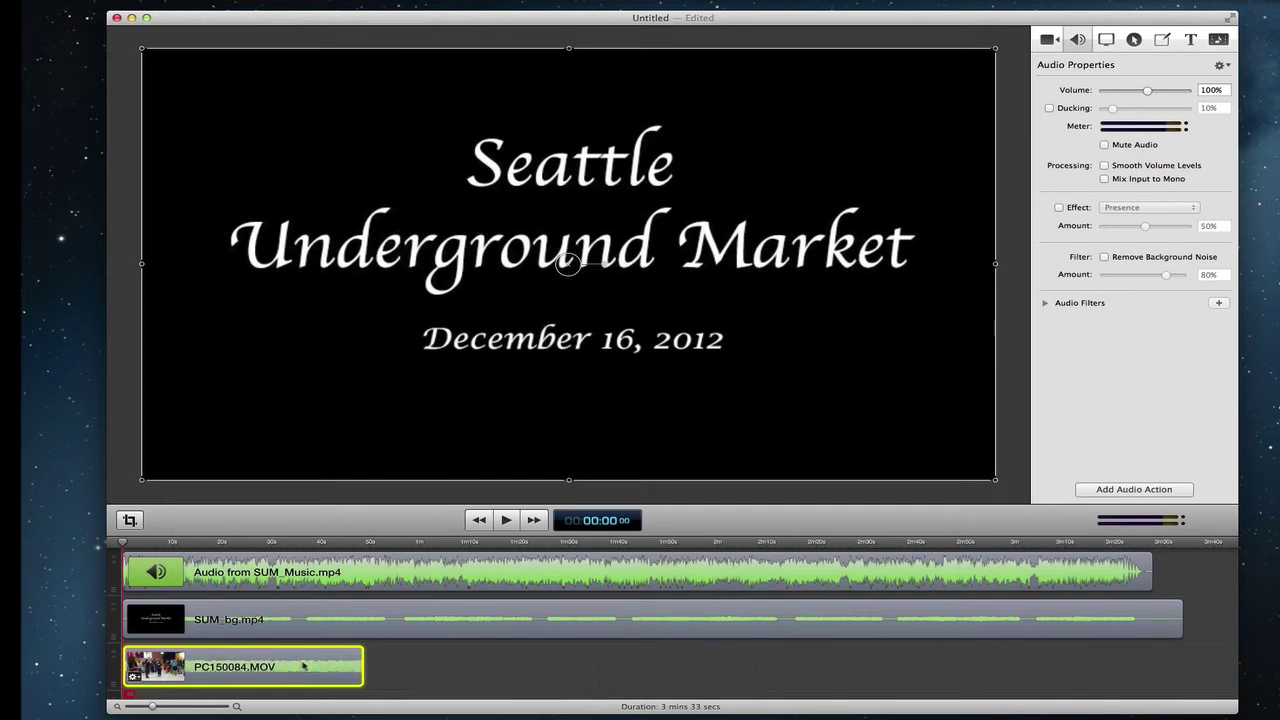
# Detach the audio from the PC150084.MOV clip and delete its video portion
pyautogui.rightClick(304, 661)
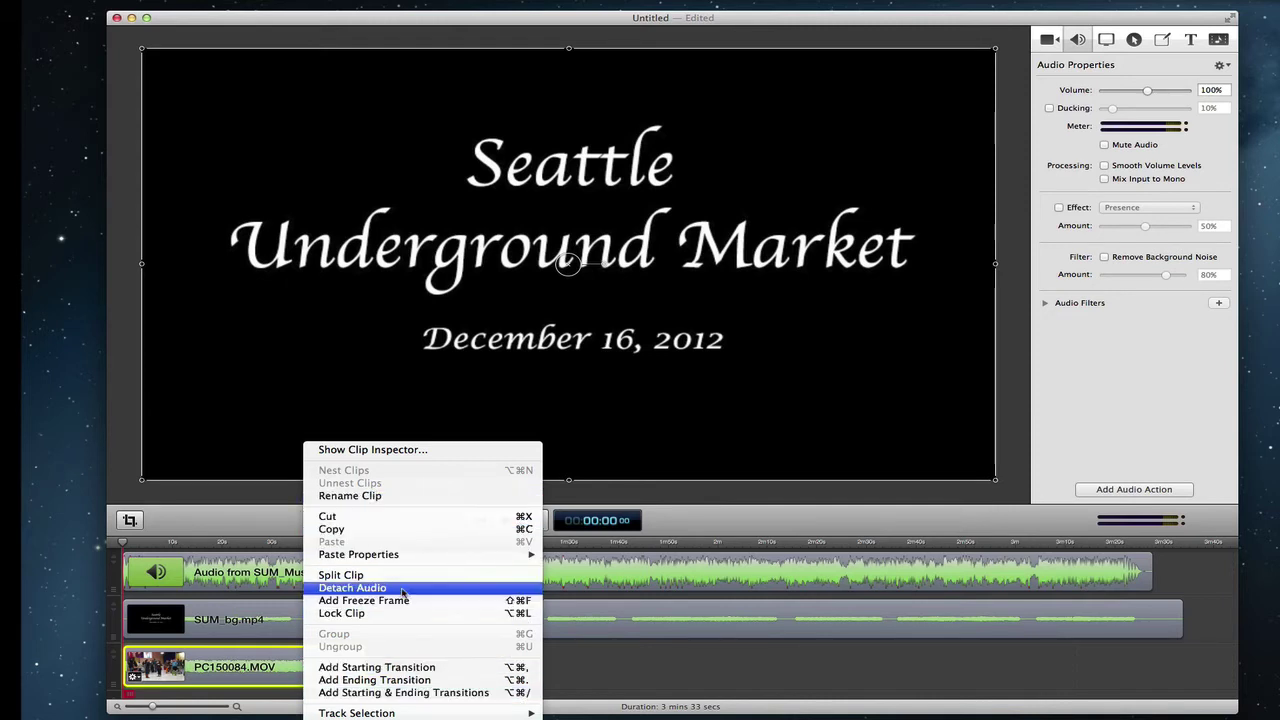
pyautogui.click(360, 587)
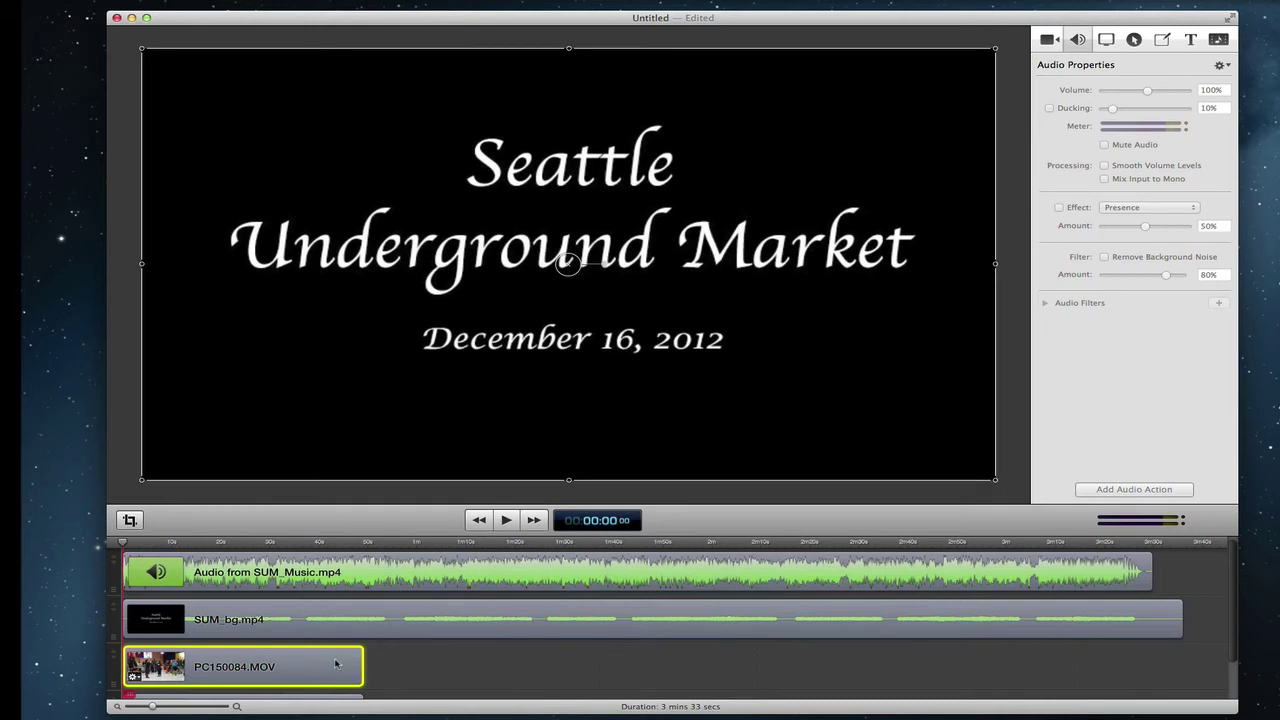
pyautogui.press('Delete')
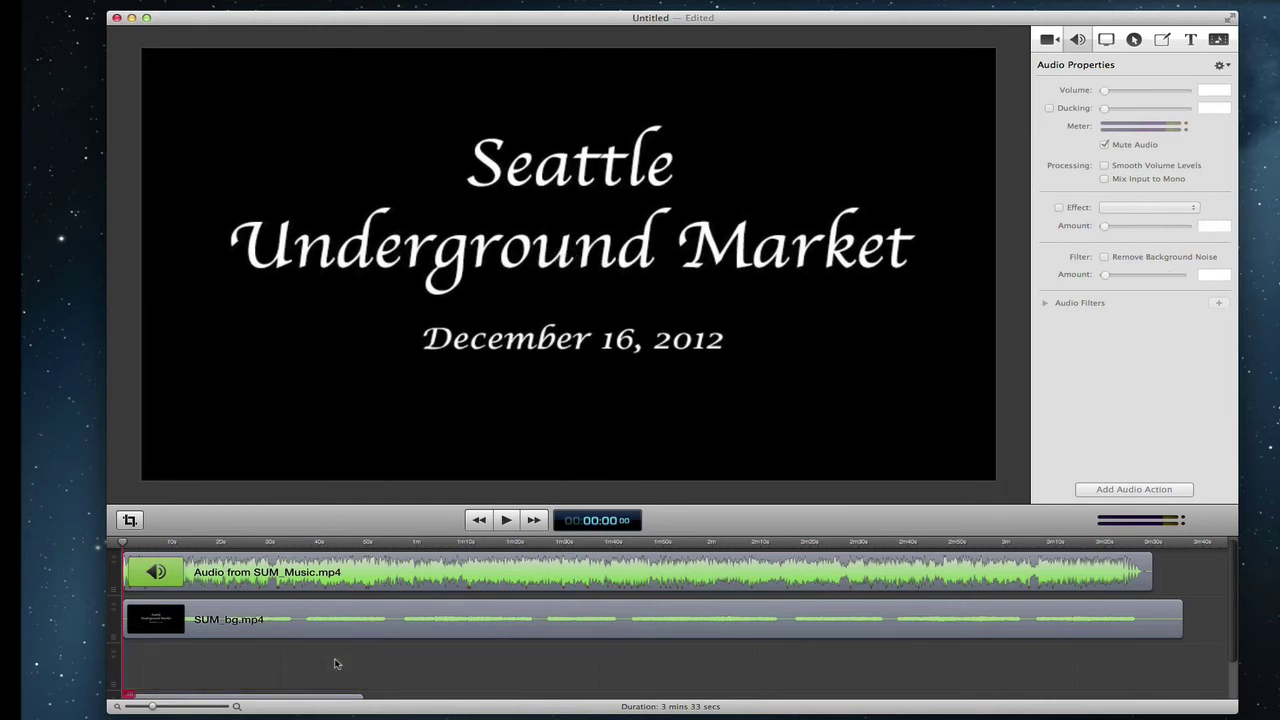
# Move the detached PC150084.MOV audio to the track directly below SUM_bg.mp4 and set its volume to 35%
pyautogui.scroll(-2, 334, 668)
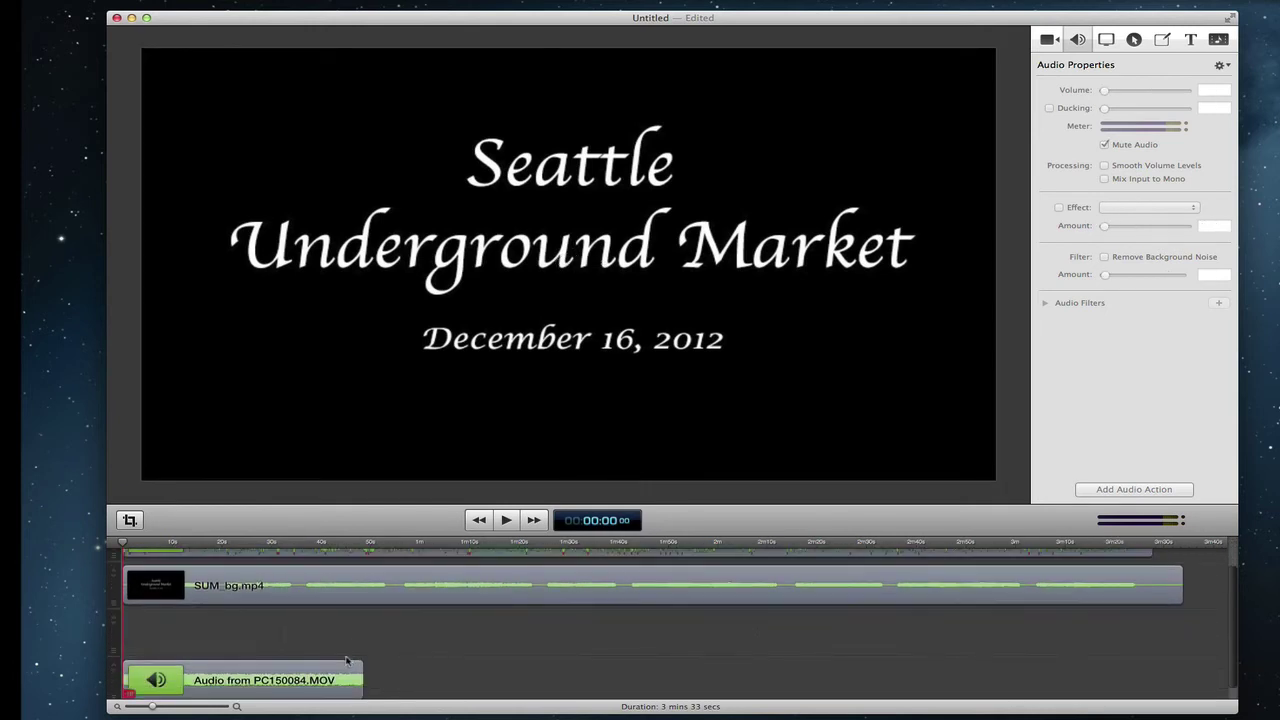
pyautogui.click(330, 672)
pyautogui.moveTo(330, 672); pyautogui.dragTo(304, 645)
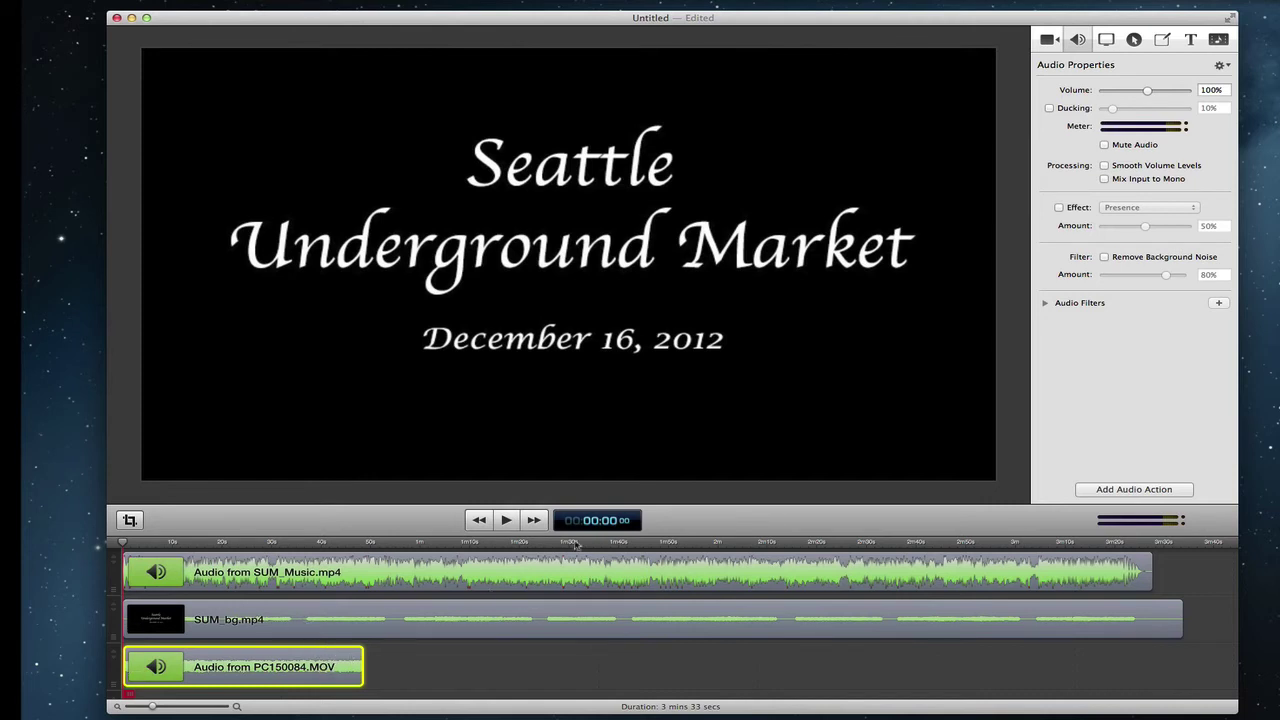
pyautogui.moveTo(1147, 92); pyautogui.dragTo(1122, 91)
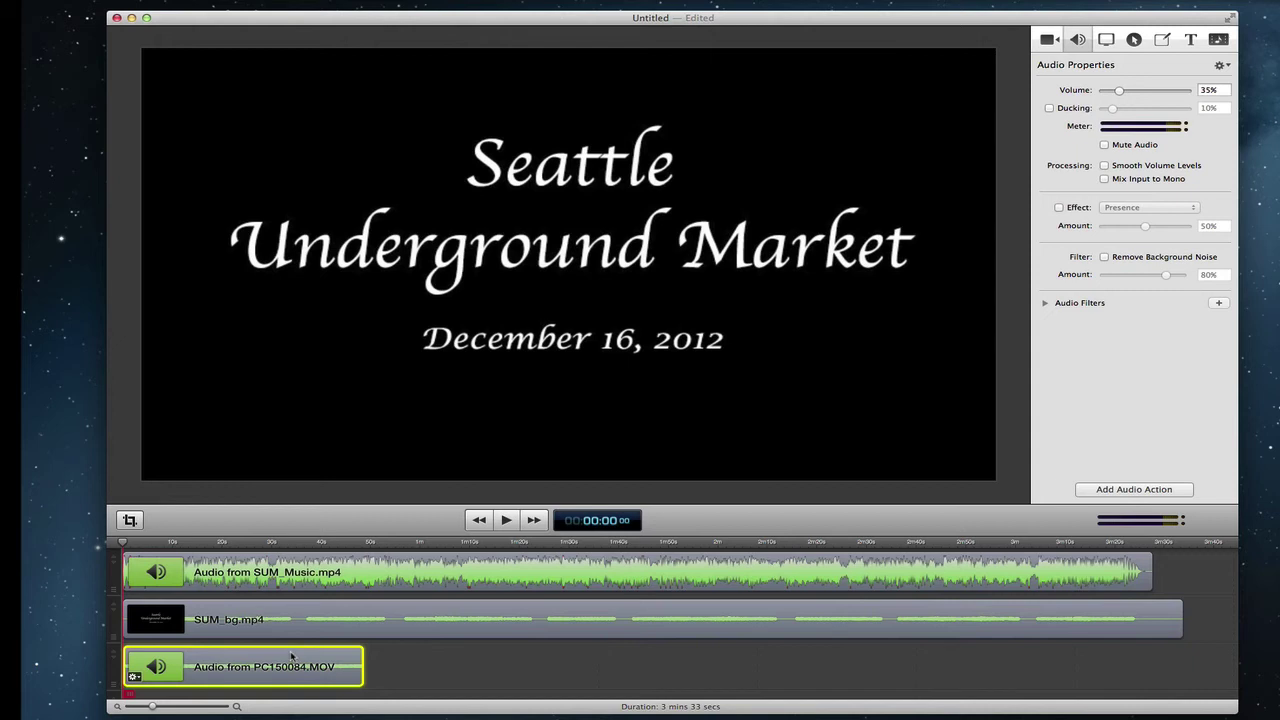
# Duplicate the PC150084.MOV audio clip and place the copy just after the original on the same track
pyautogui.moveTo(291, 656); pyautogui.dragTo(399, 645)
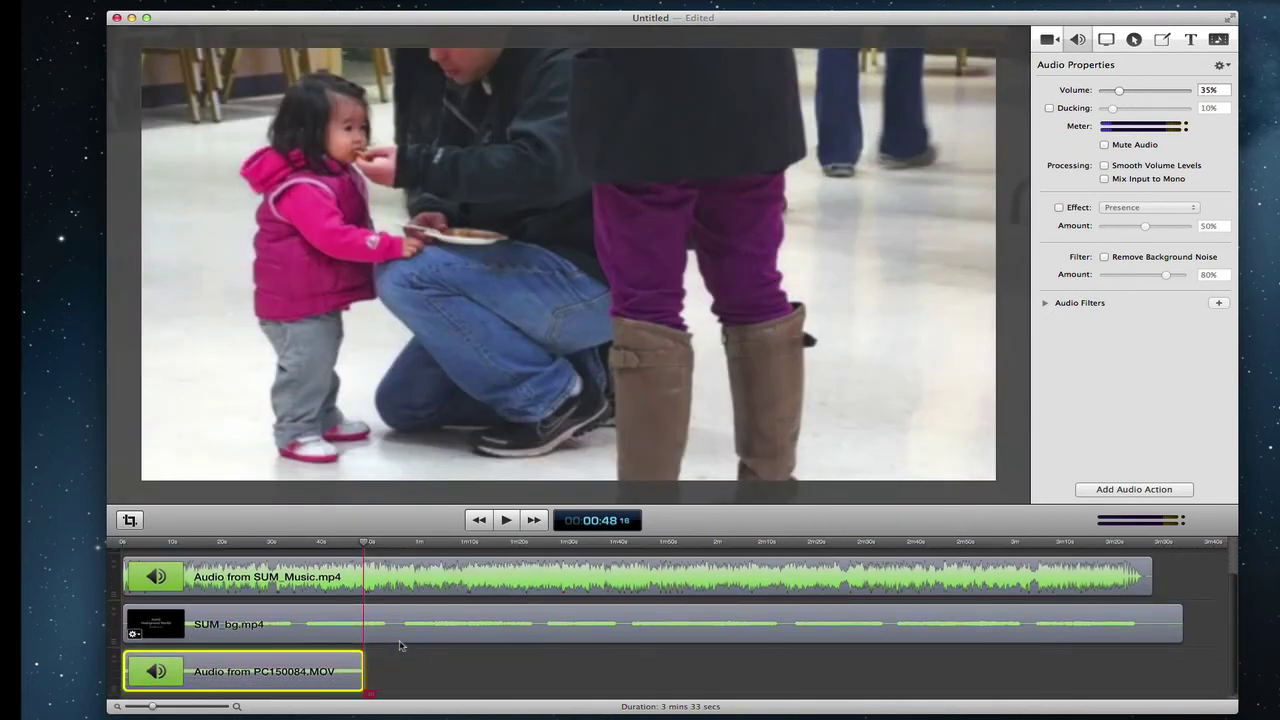
pyautogui.scroll(2, 399, 645)
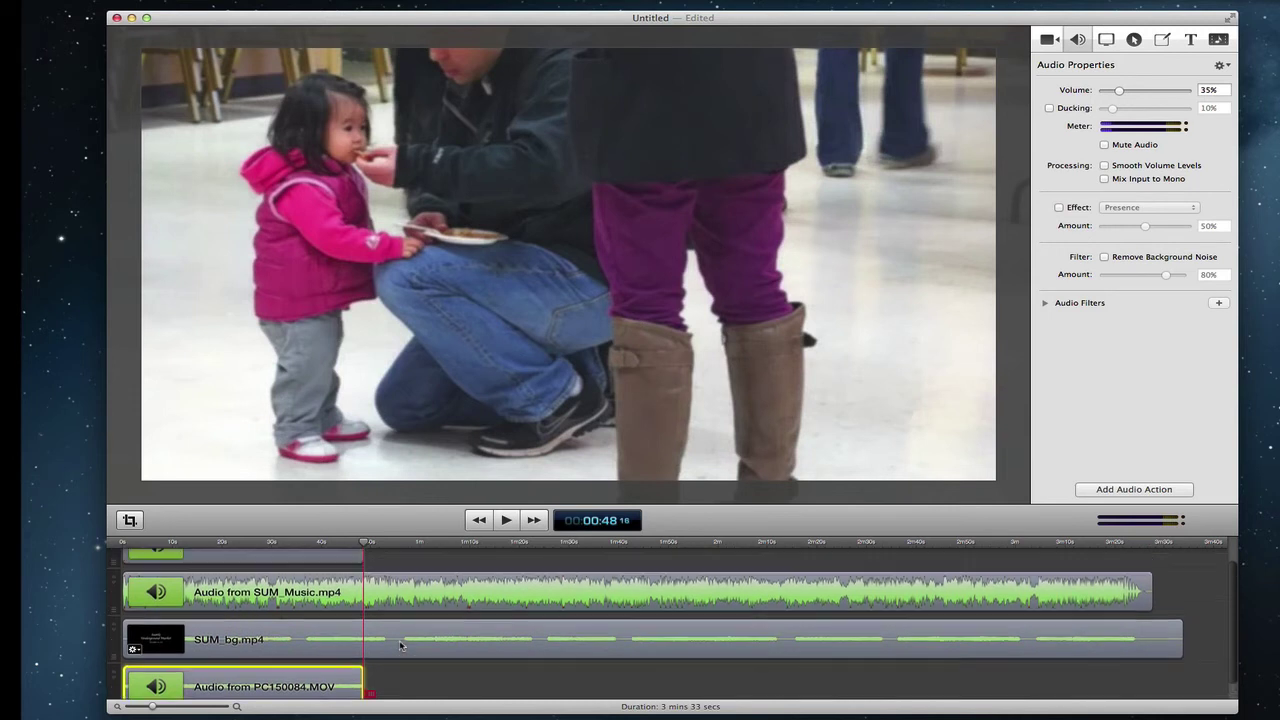
pyautogui.scroll(-1, 399, 641)
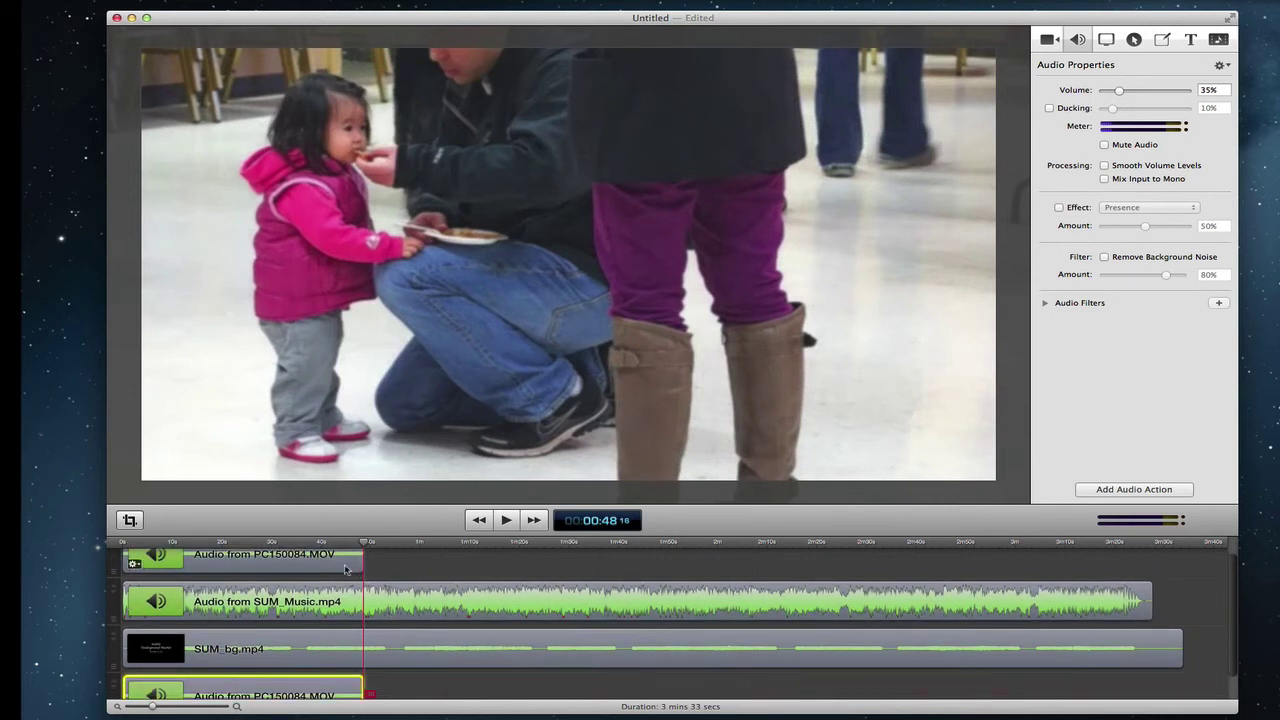
pyautogui.moveTo(320, 566); pyautogui.dragTo(570, 682)
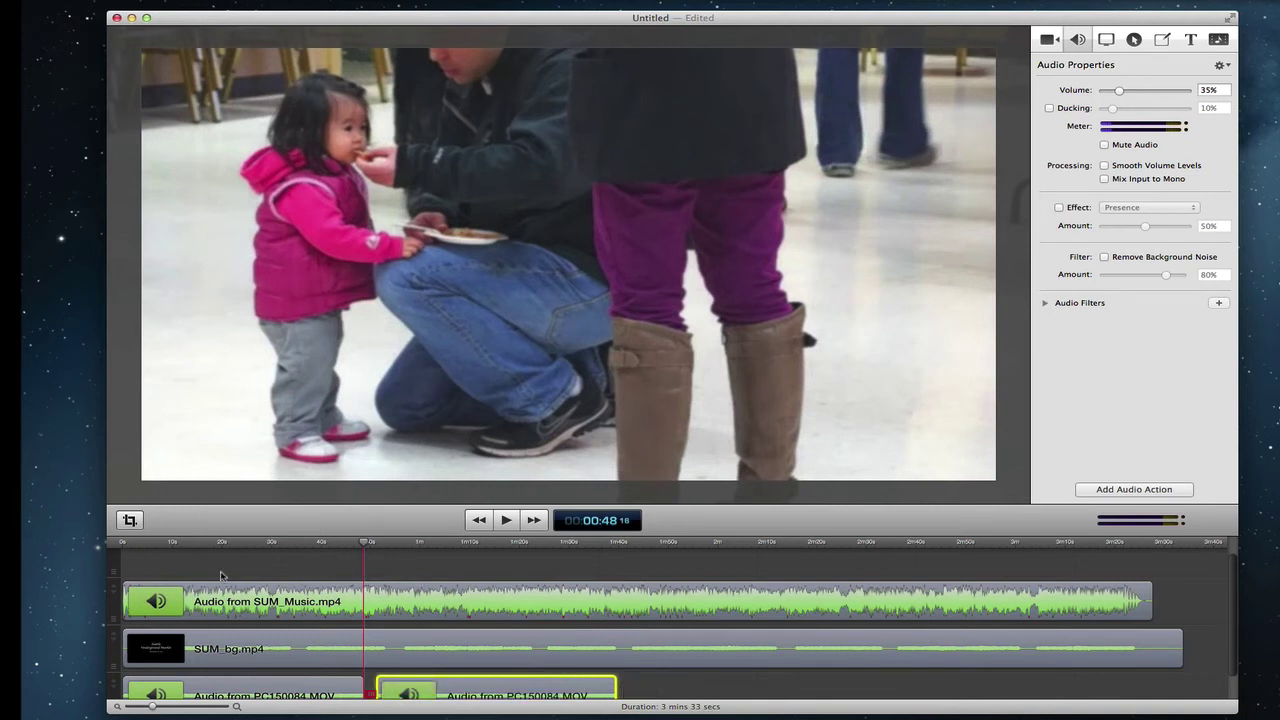
pyautogui.scroll(-1, 257, 587)
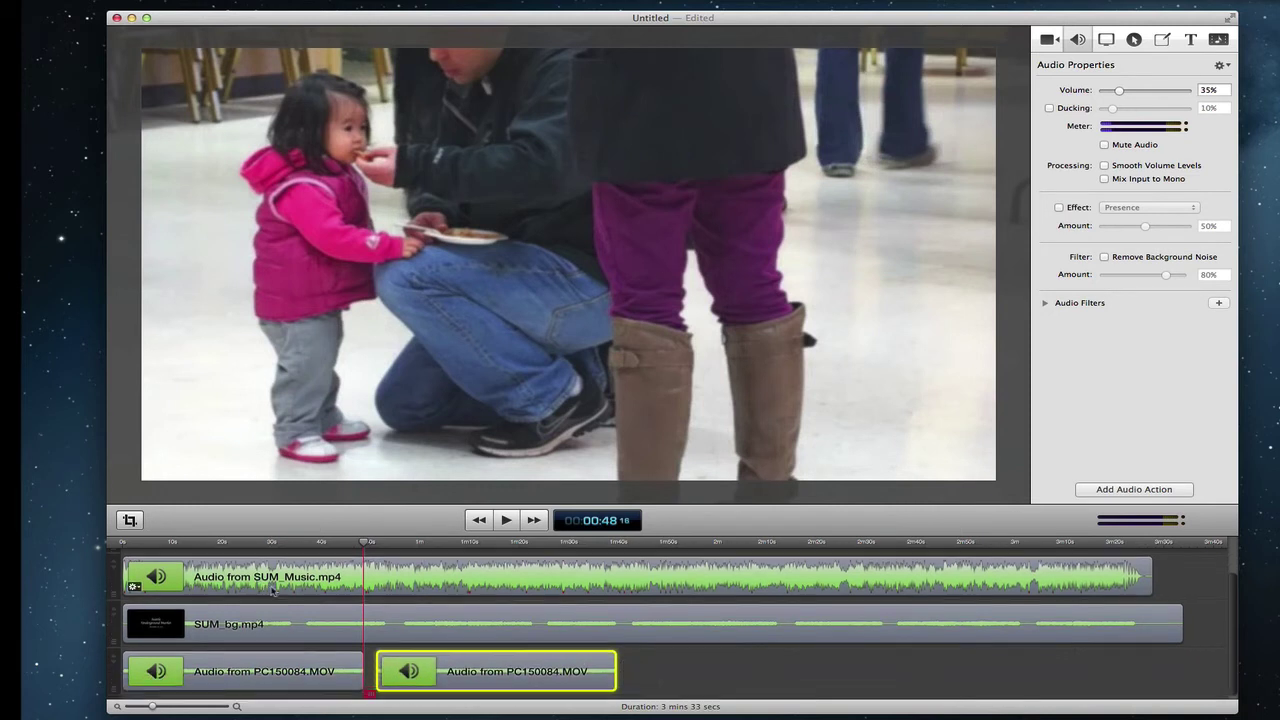
# Paste a third copy of the PC150084.MOV audio and place it after the second clip on the same track
pyautogui.rightClick(530, 670)
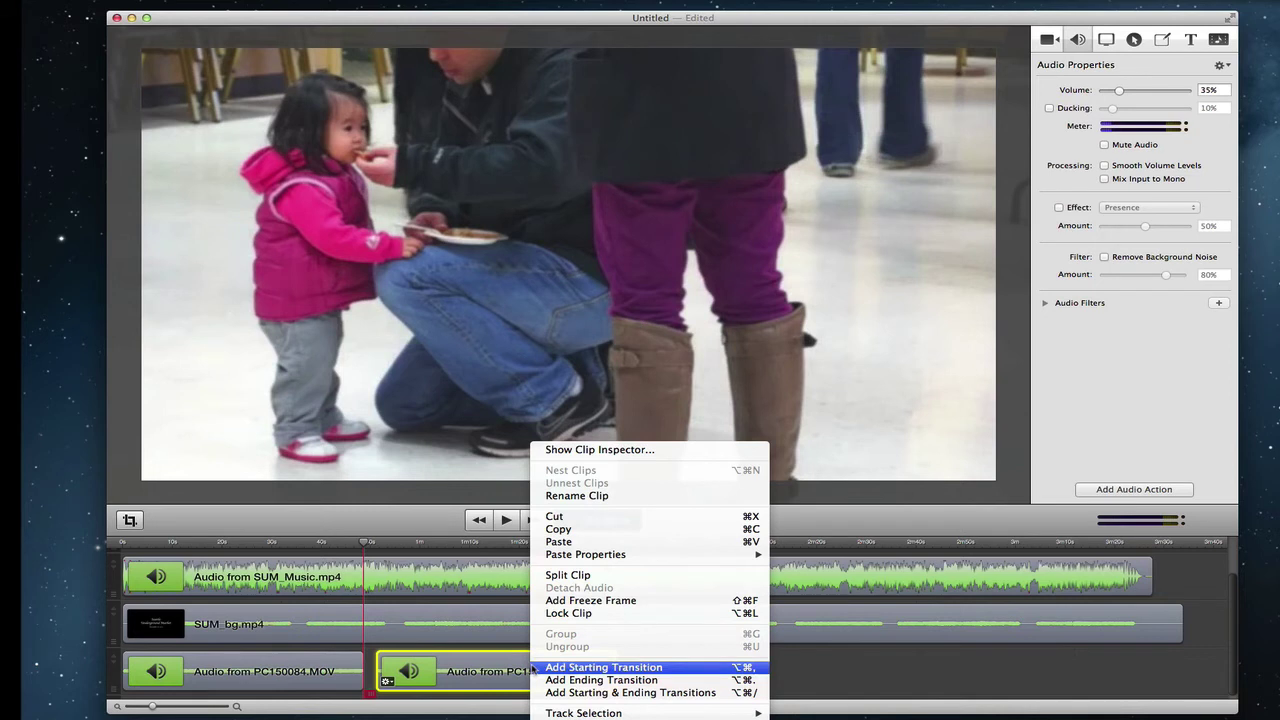
pyautogui.click(571, 536)
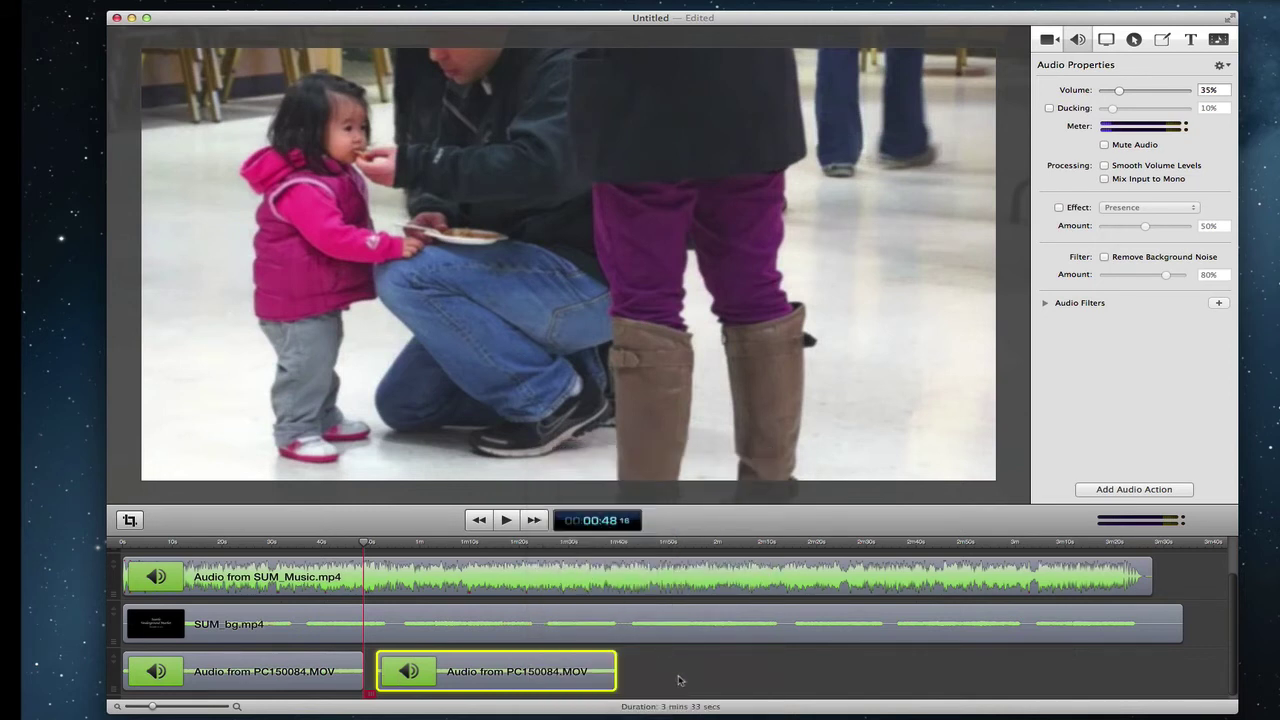
pyautogui.click(679, 675)
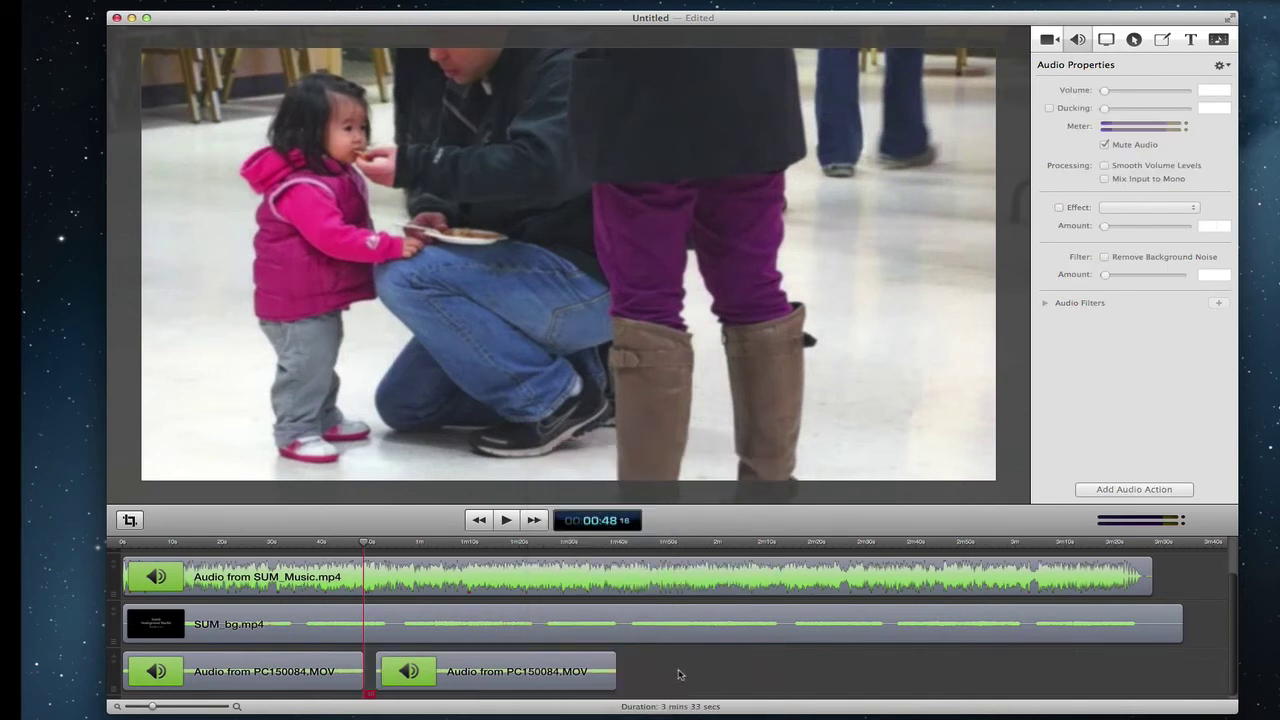
pyautogui.rightClick(600, 675)
pyautogui.click(636, 546)
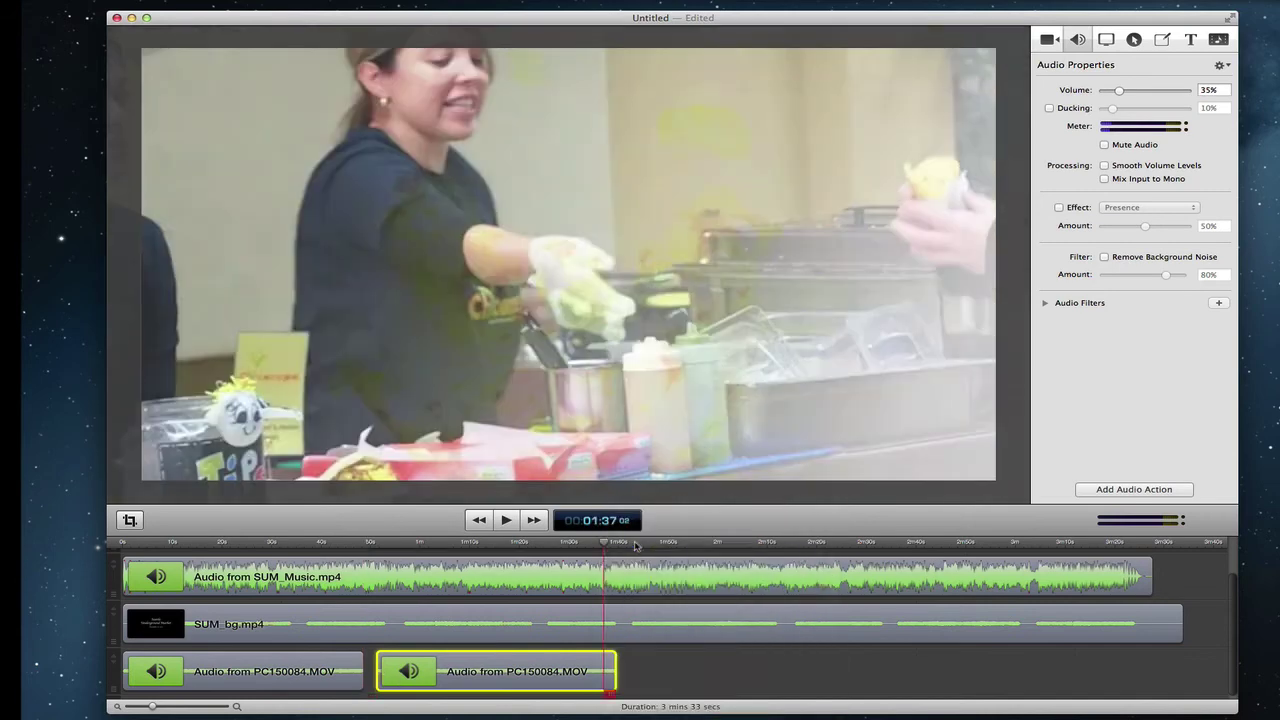
pyautogui.moveTo(490, 672); pyautogui.dragTo(645, 585)
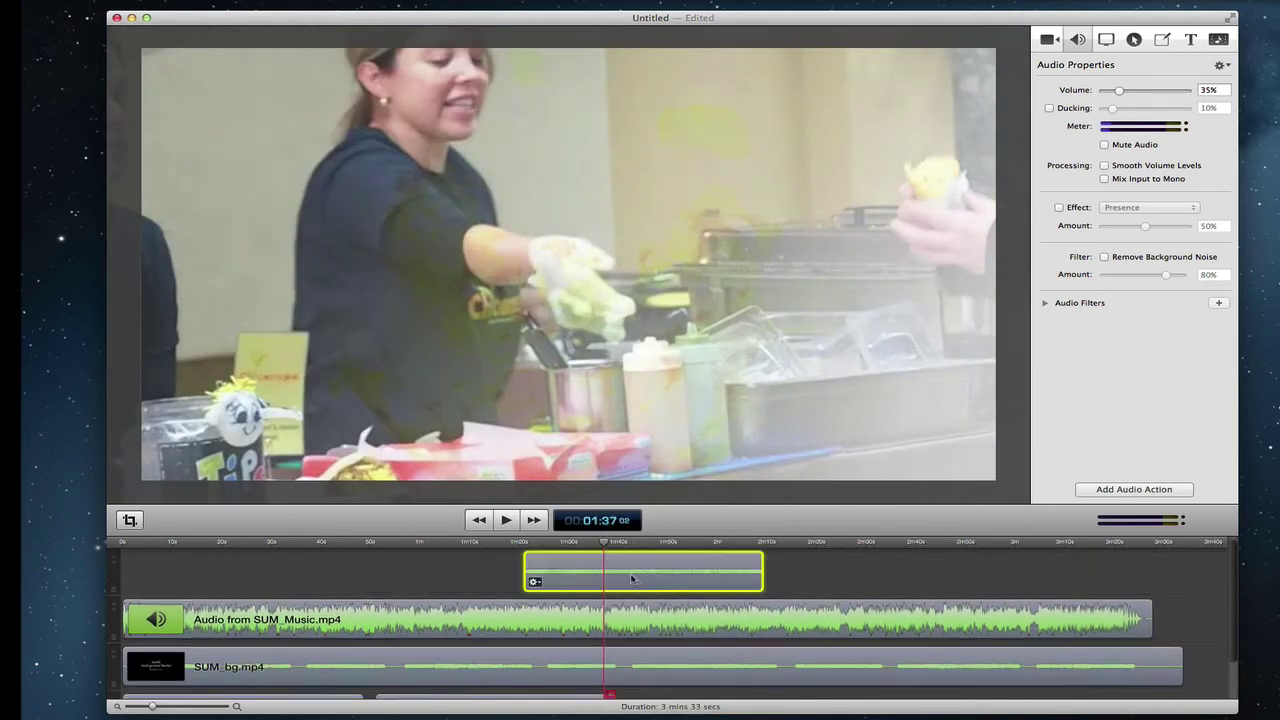
pyautogui.click(470, 541)
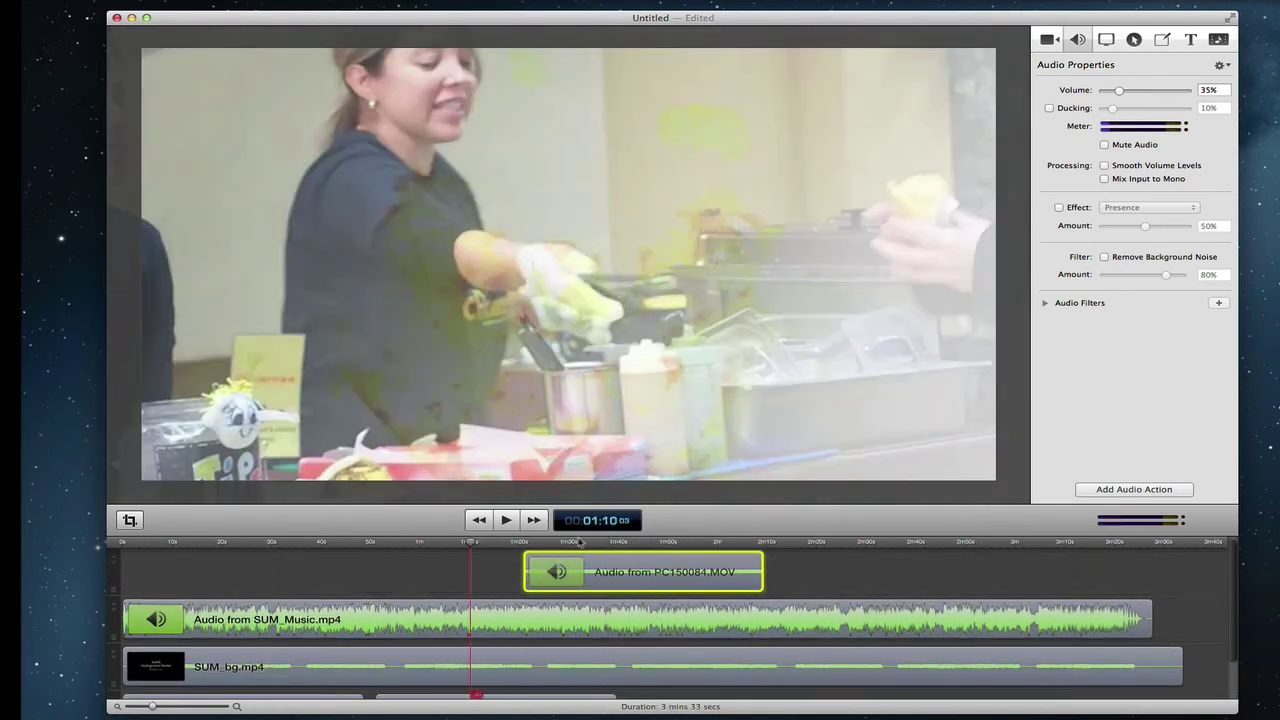
pyautogui.moveTo(645, 570); pyautogui.dragTo(824, 654)
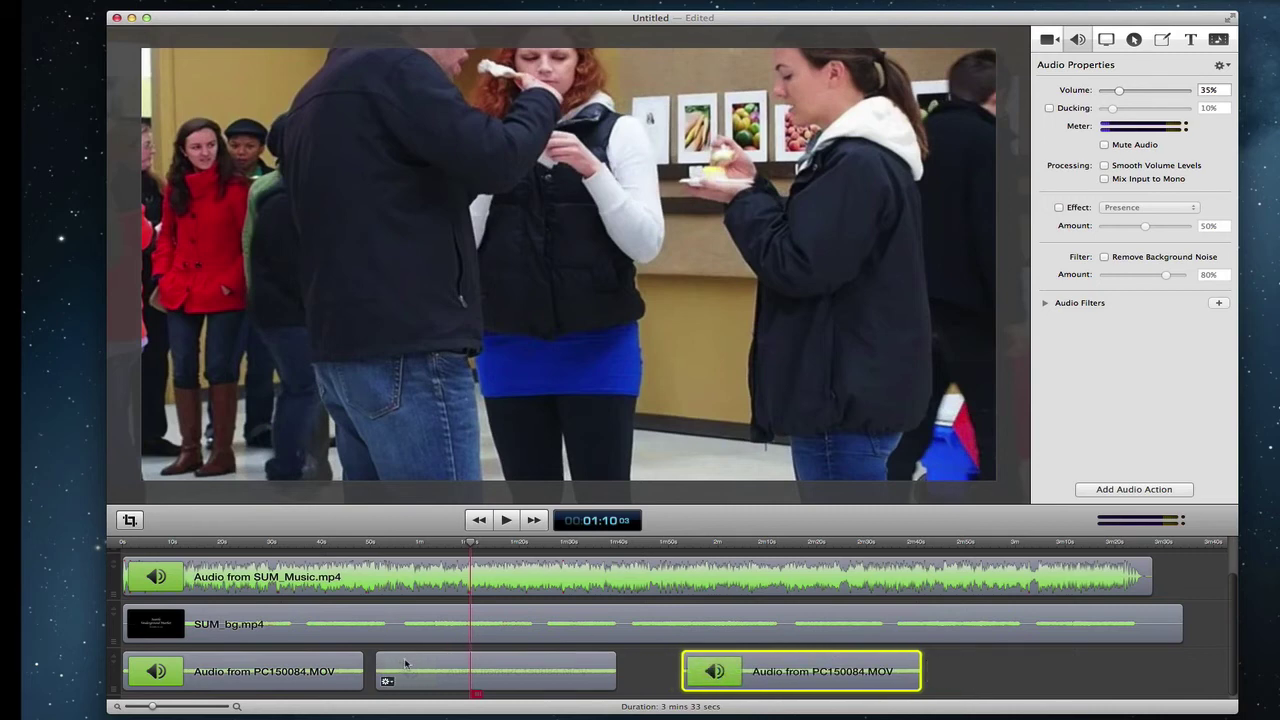
# Space the three PC150084.MOV audio clips apart along their track, starting the first one at about 14 seconds
pyautogui.click(331, 669)
pyautogui.moveTo(422, 668); pyautogui.dragTo(474, 668)
pyautogui.moveTo(331, 669); pyautogui.dragTo(398, 663)
pyautogui.moveTo(812, 664); pyautogui.dragTo(858, 658)
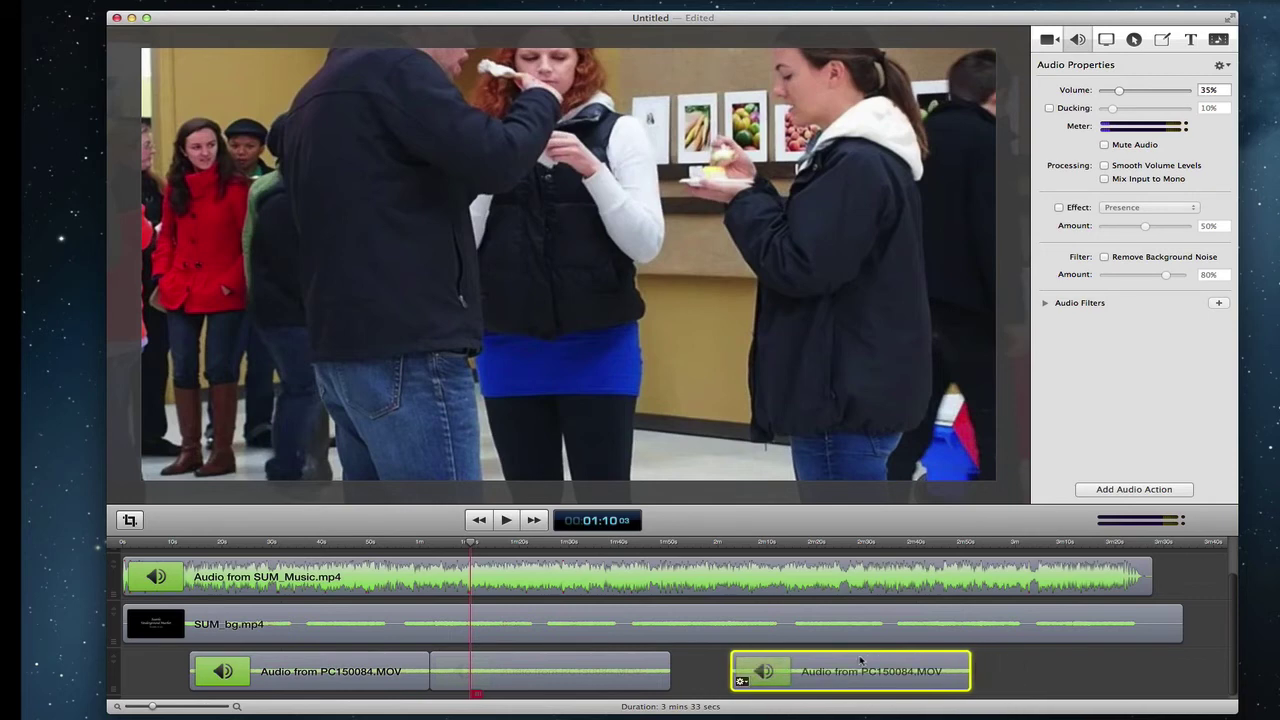
pyautogui.moveTo(590, 663); pyautogui.dragTo(724, 661)
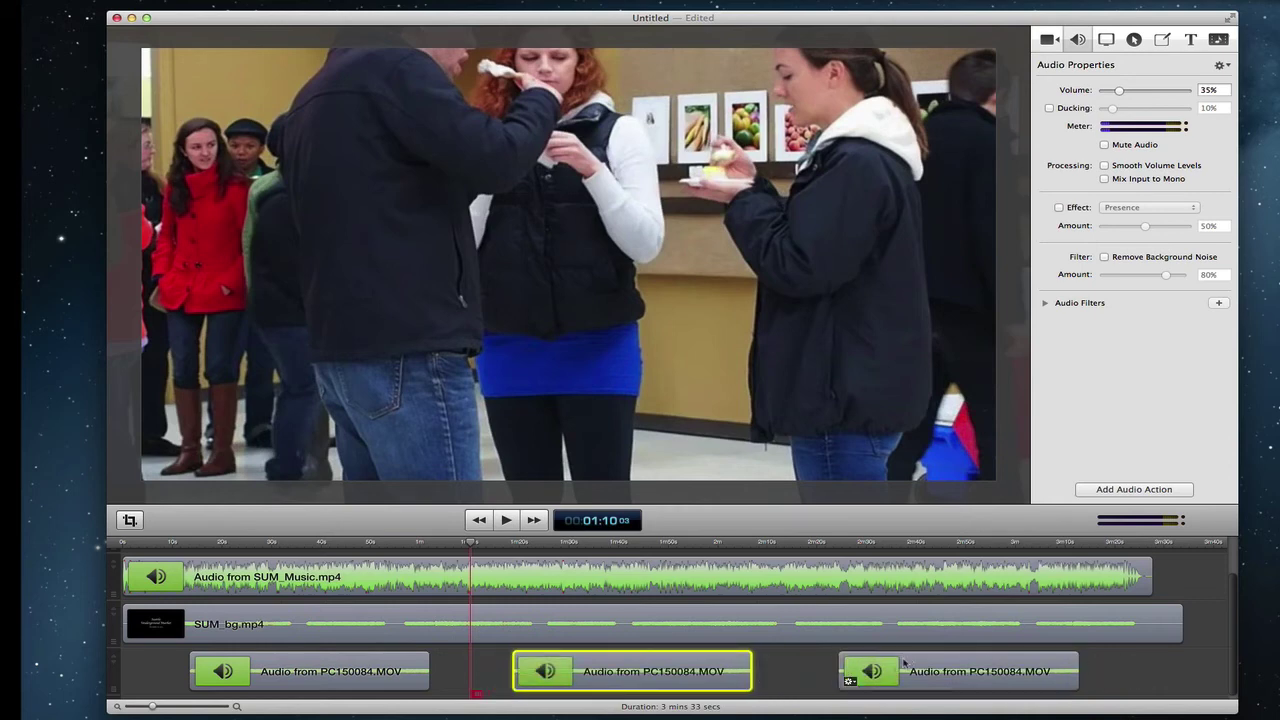
# Add a fourth copy of the PC150084.MOV audio and rearrange the clips so the last one ends level with SUM_bg.mp4
pyautogui.rightClick(913, 665)
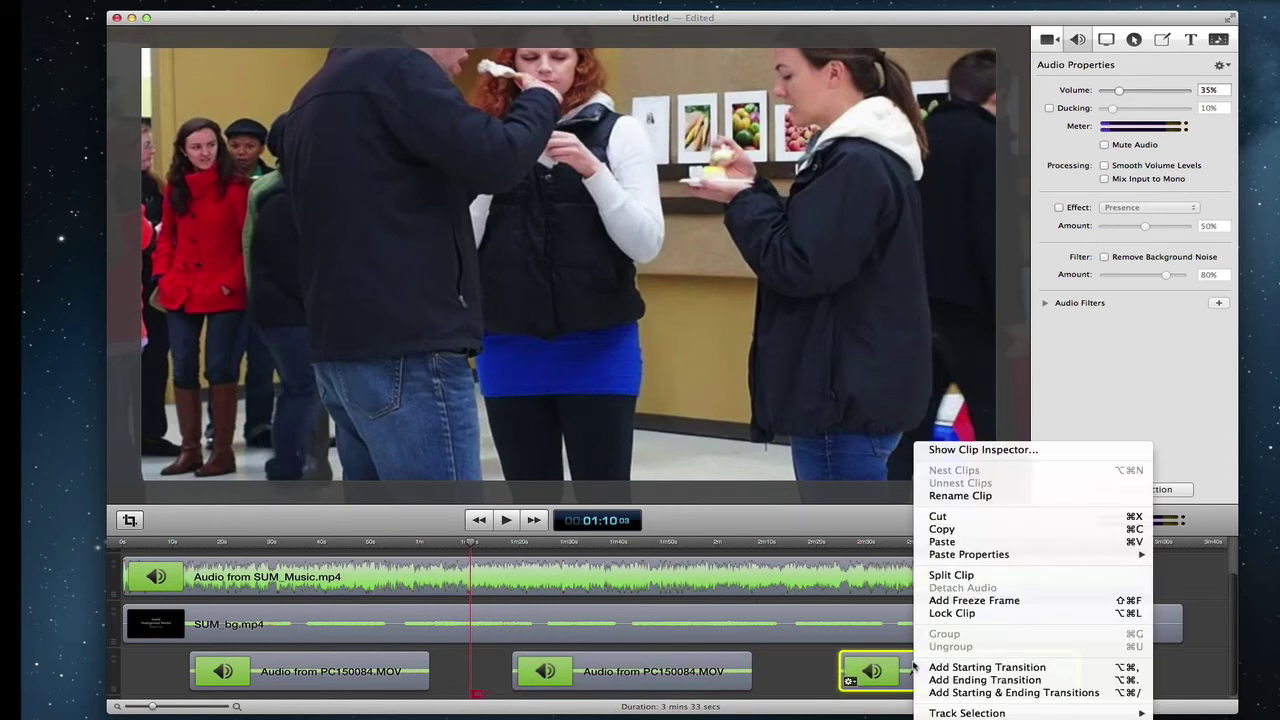
pyautogui.click(941, 529)
pyautogui.rightClick(924, 665)
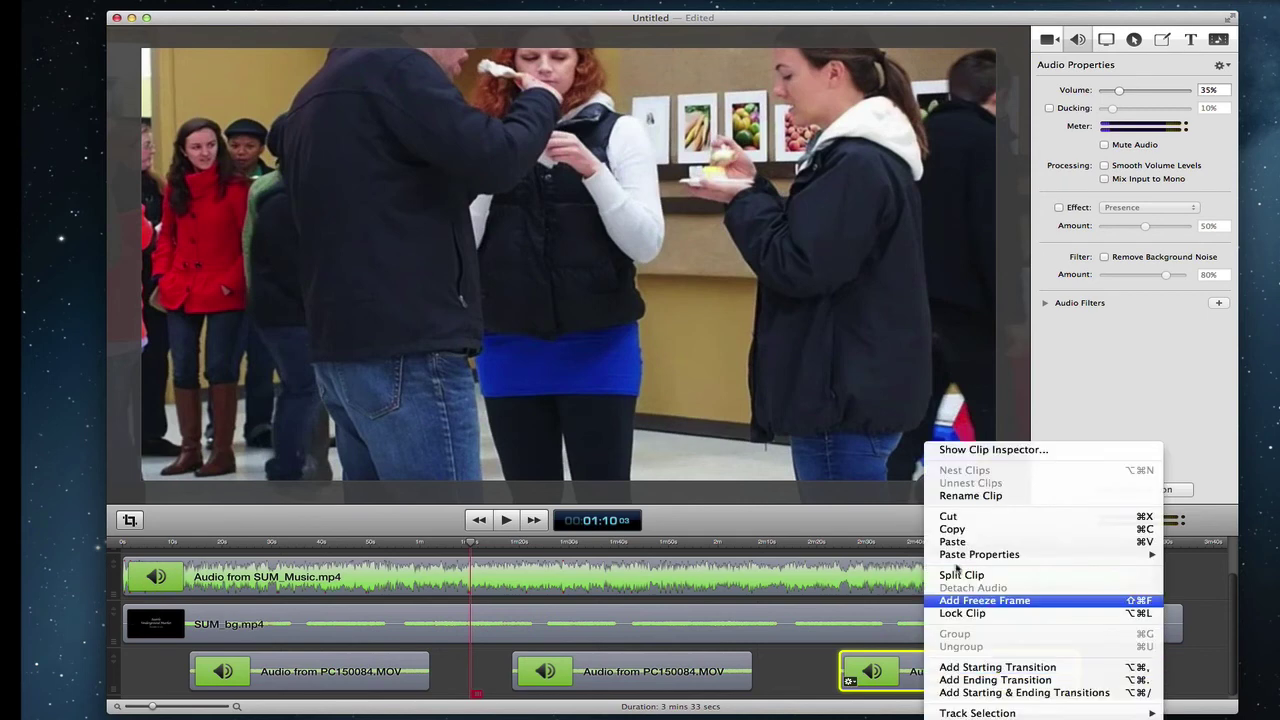
pyautogui.click(967, 542)
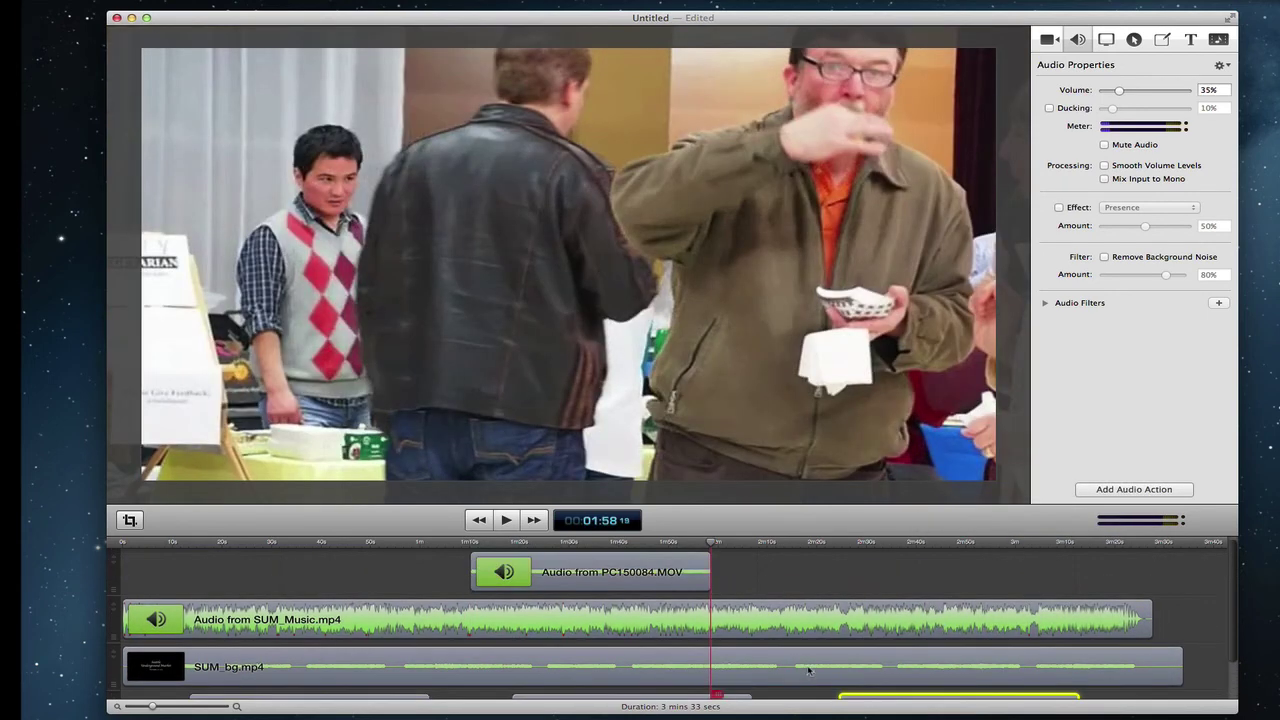
pyautogui.moveTo(645, 570); pyautogui.dragTo(596, 668)
pyautogui.moveTo(872, 662); pyautogui.dragTo(812, 661)
pyautogui.click(1086, 663)
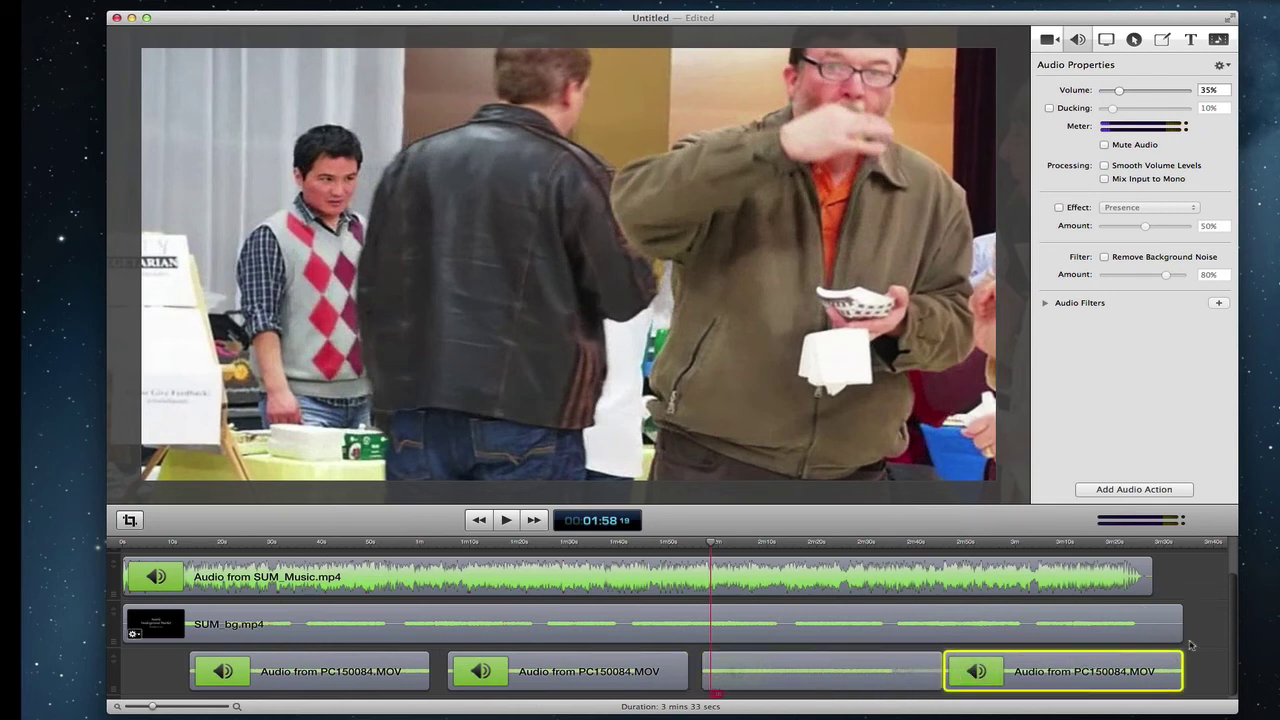
# Trim the end of the fourth audio clip to about 38 seconds and shift it slightly later, leaving a small gap before it
pyautogui.moveTo(1181, 663); pyautogui.dragTo(1130, 662)
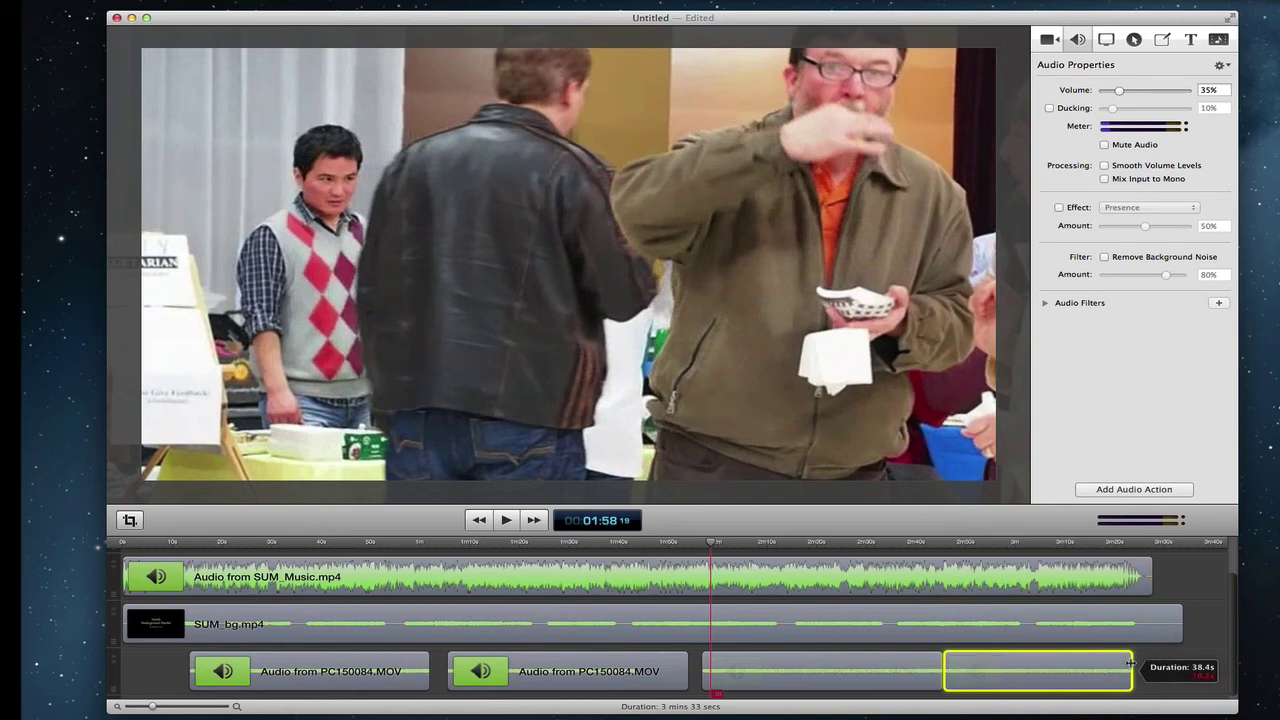
pyautogui.moveTo(1105, 666); pyautogui.dragTo(1116, 665)
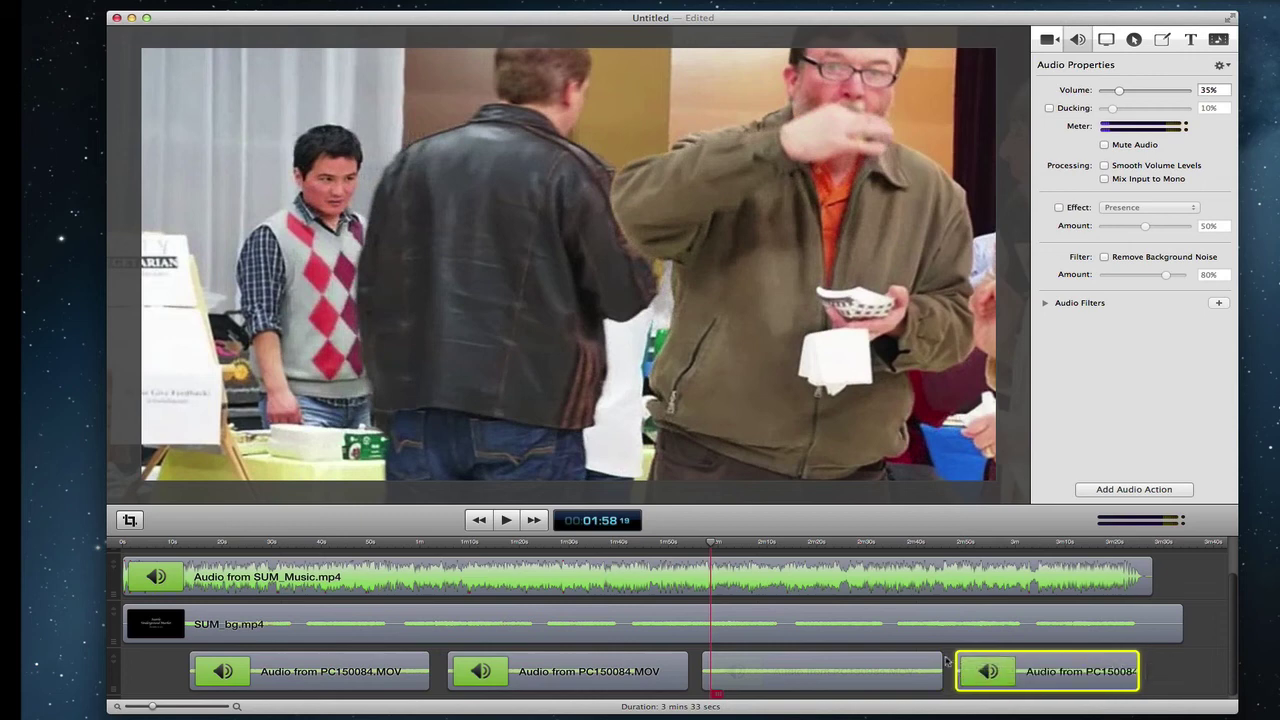
# Preview the project with its layered audio from the beginning to about 27 seconds
pyautogui.click(150, 623)
pyautogui.moveTo(140, 541); pyautogui.dragTo(118, 545)
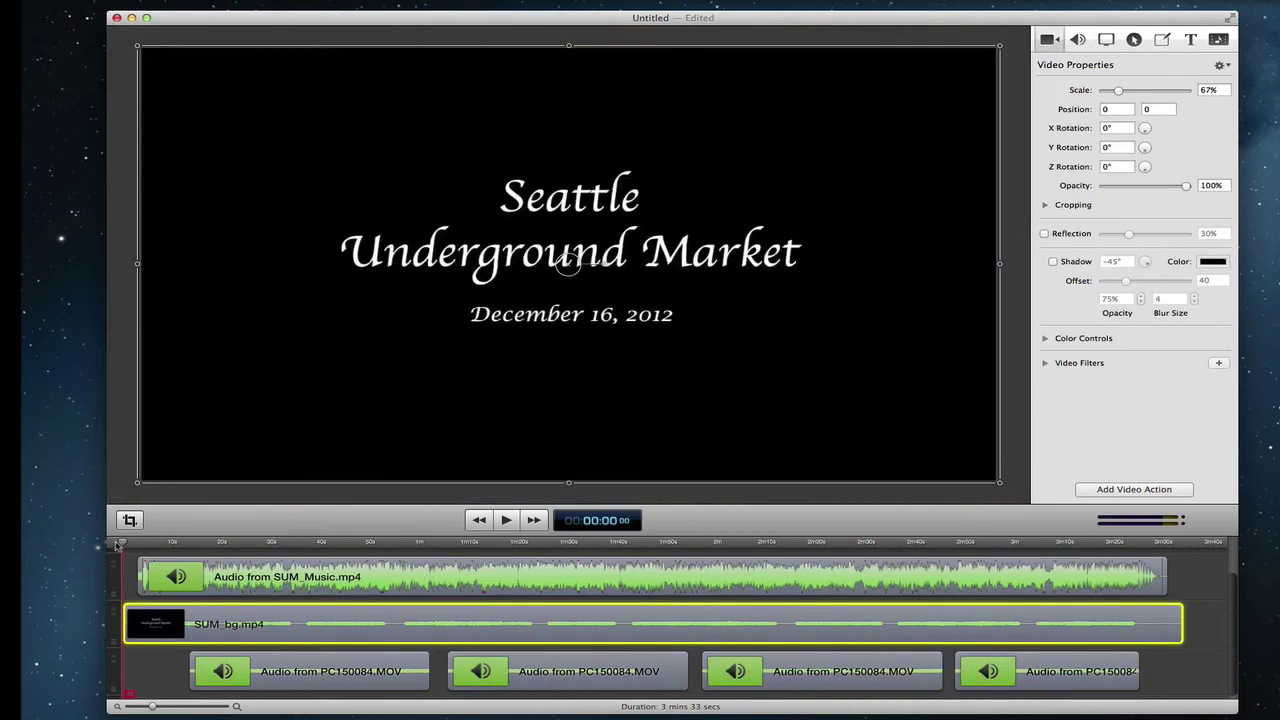
pyautogui.click(507, 521)
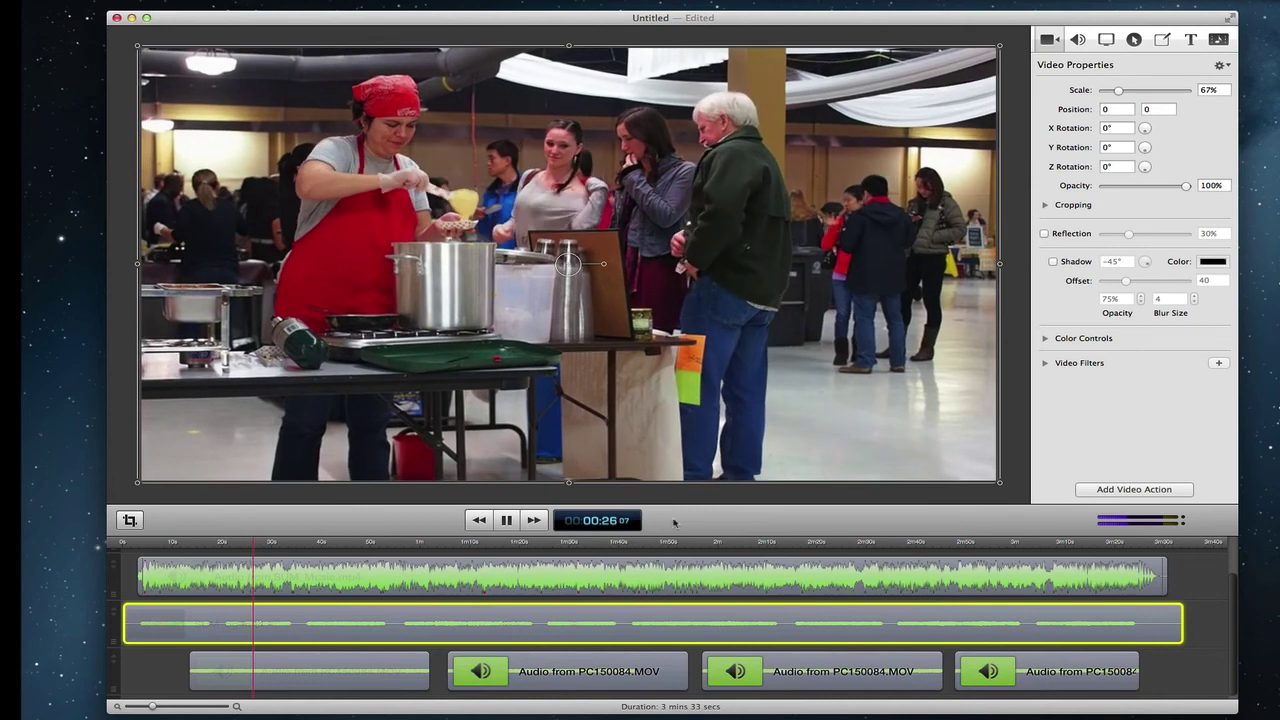
pyautogui.click(507, 520)
pyautogui.press('Escape')
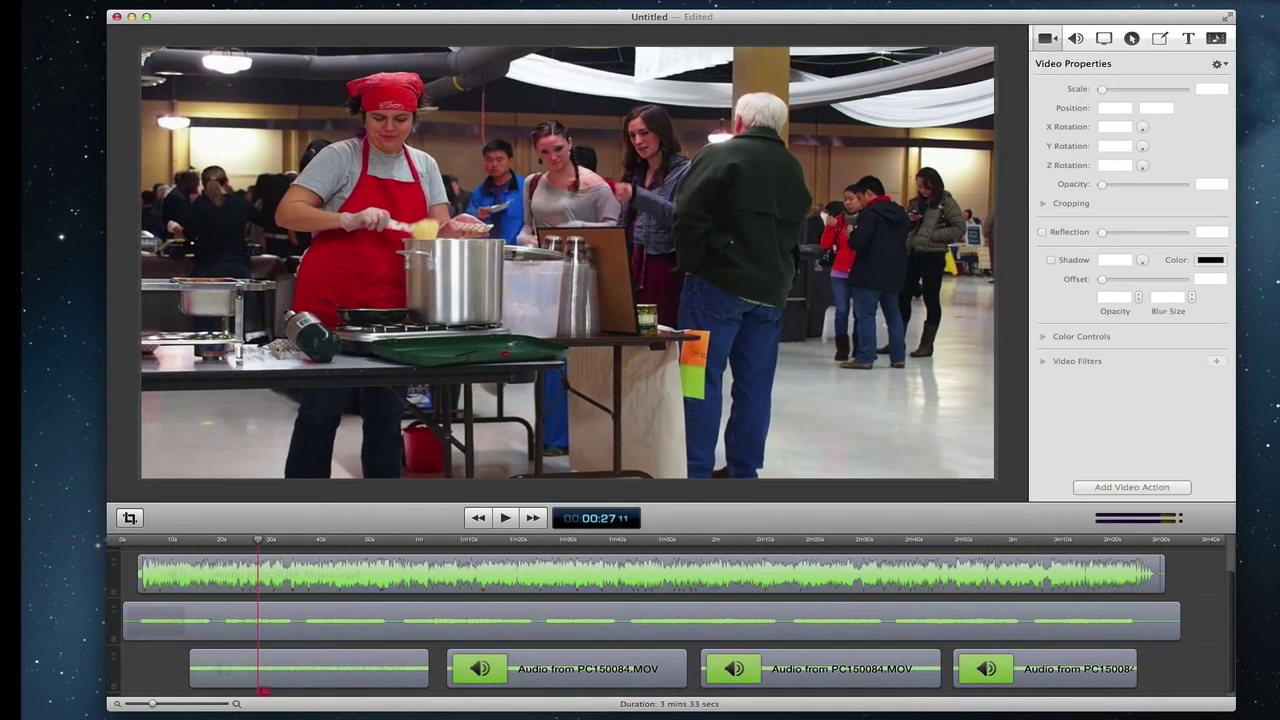